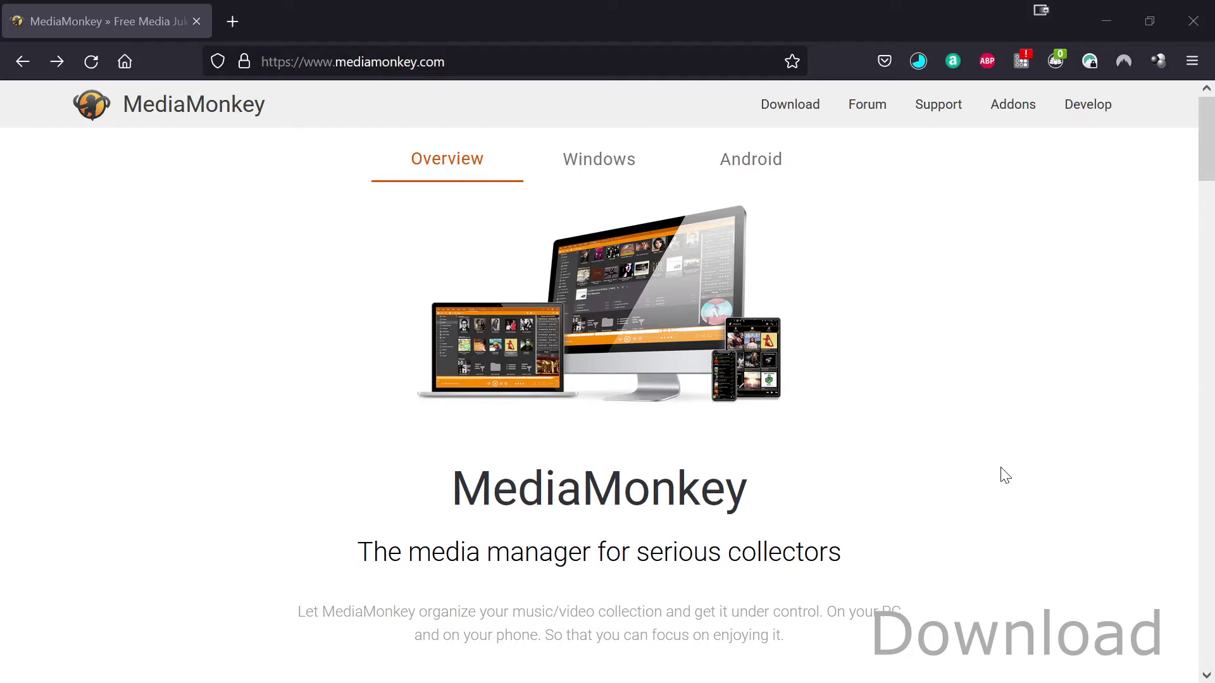
Download the free MediaMonkey 5 Standard Version installer for Windows and save it to disk
click(782, 123)
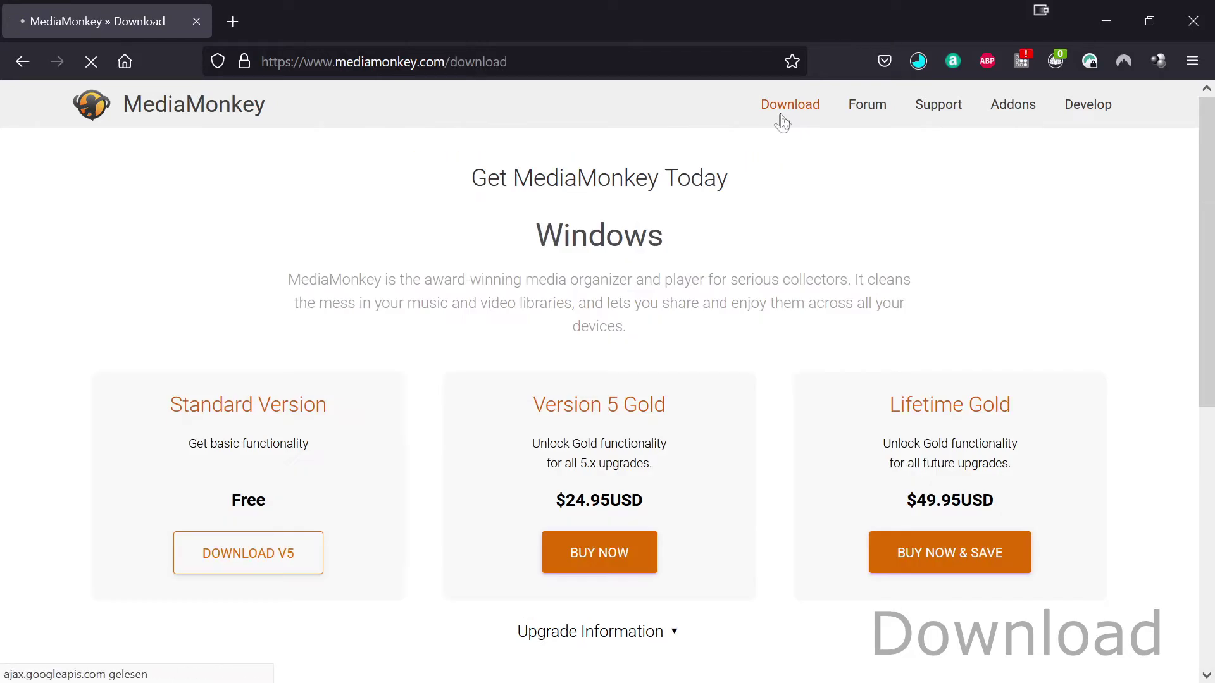
click(278, 551)
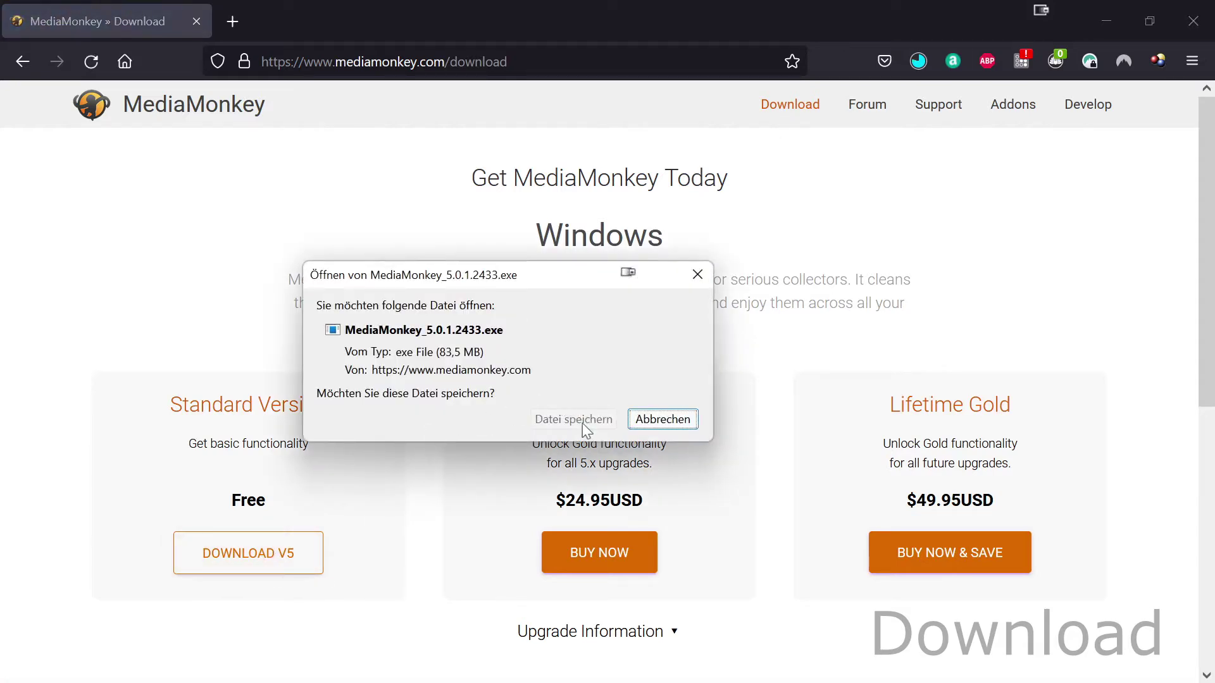
click(582, 423)
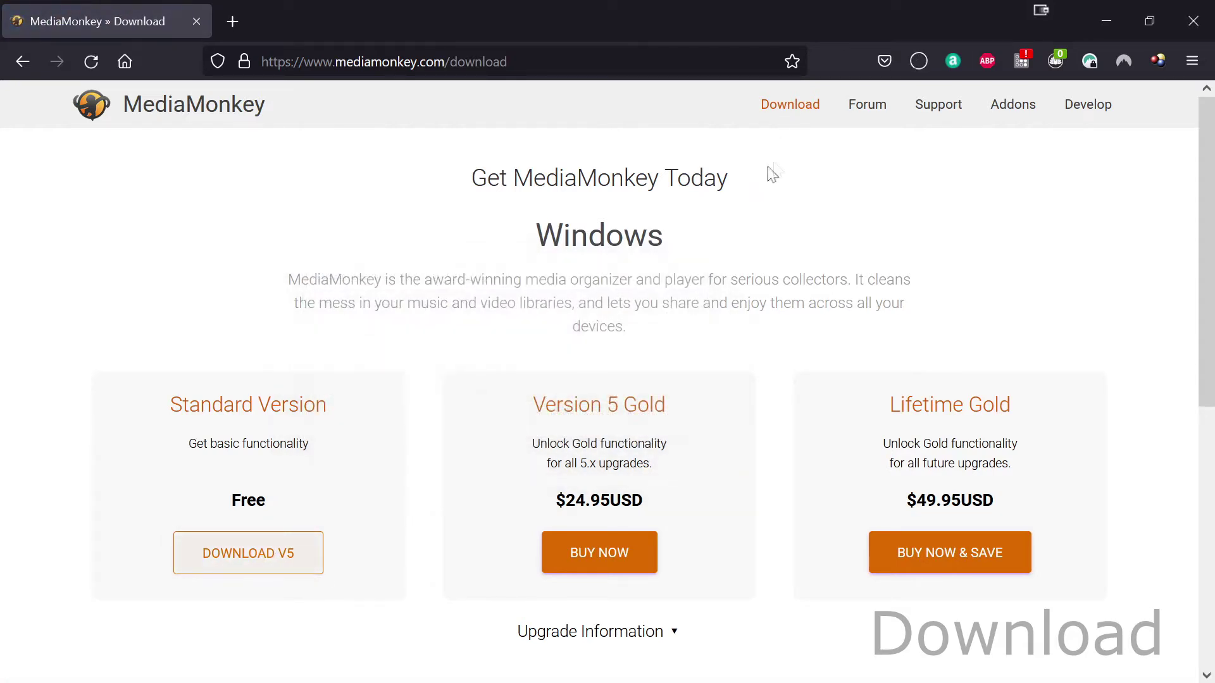
Run the finished MediaMonkey installer .exe from the downloads list
click(923, 69)
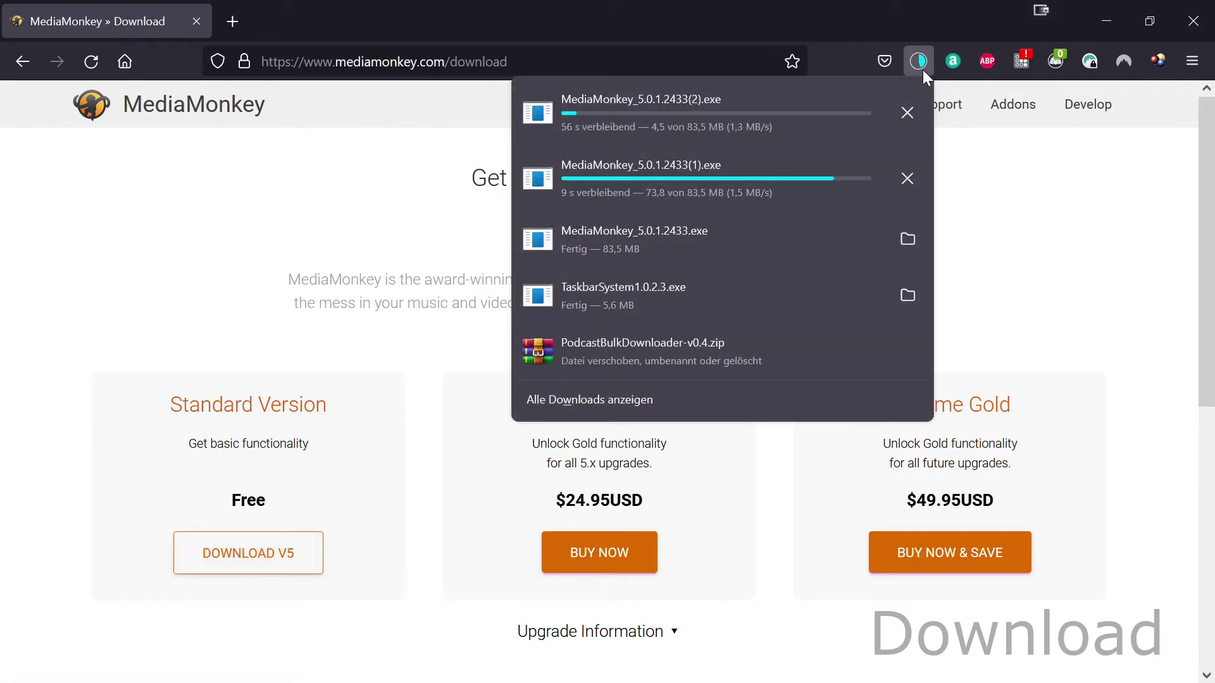
click(922, 69)
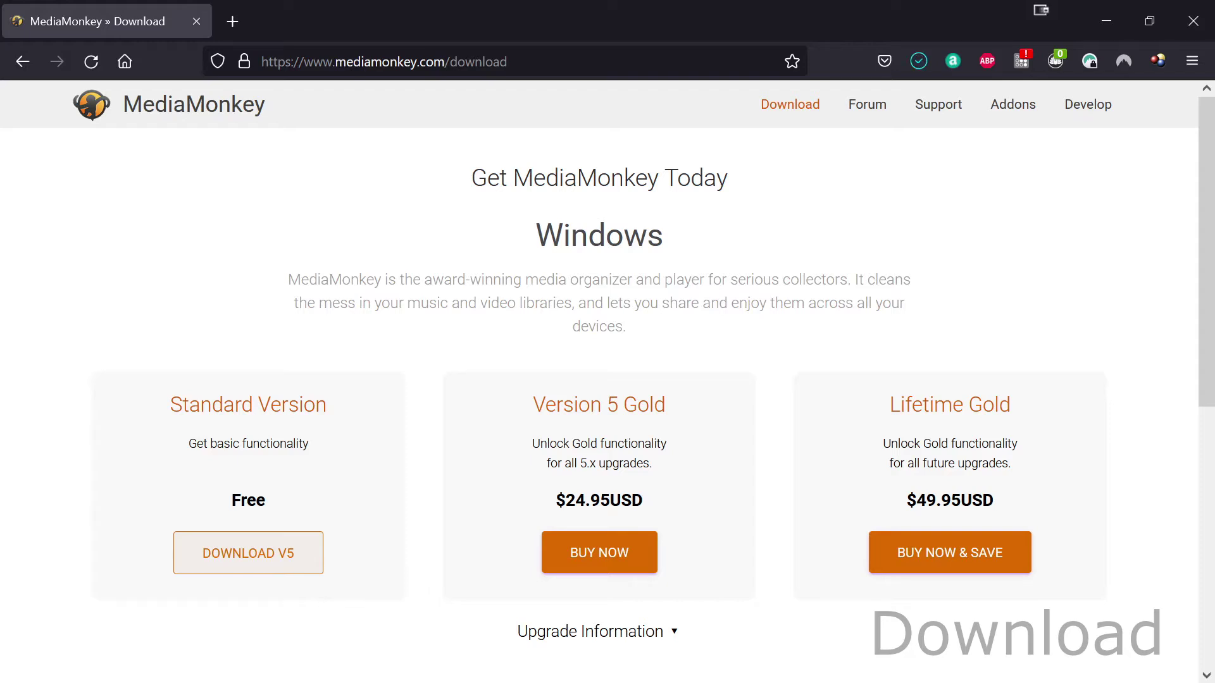
click(918, 62)
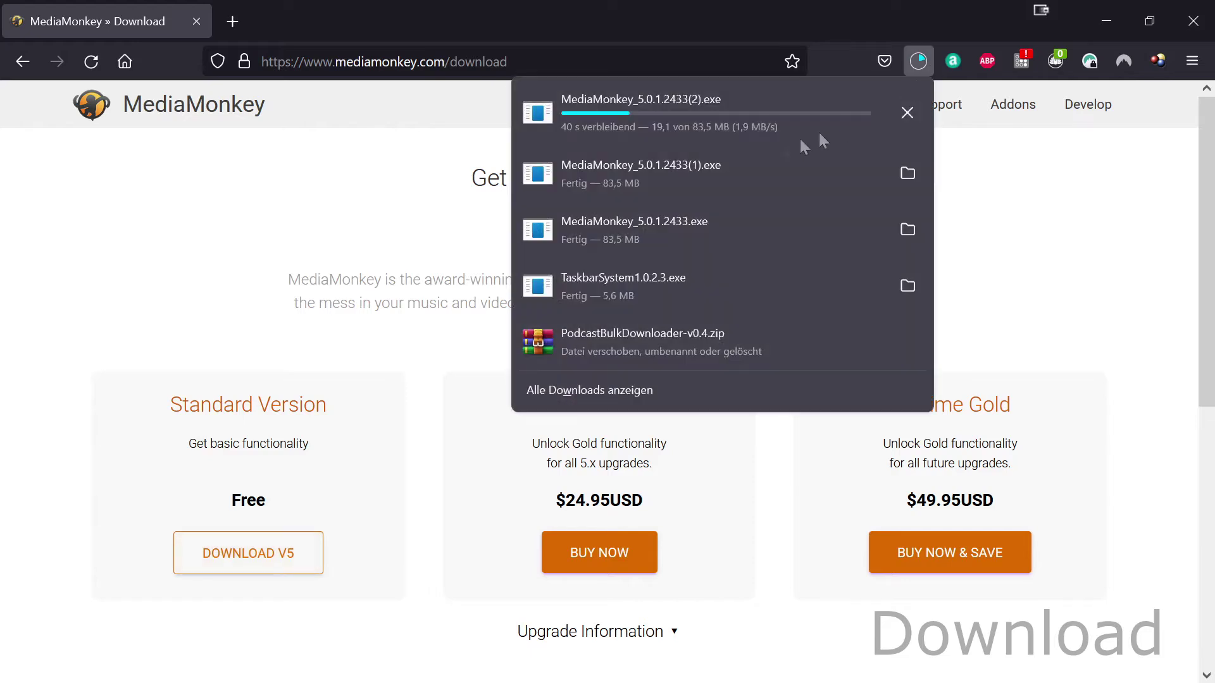
click(751, 170)
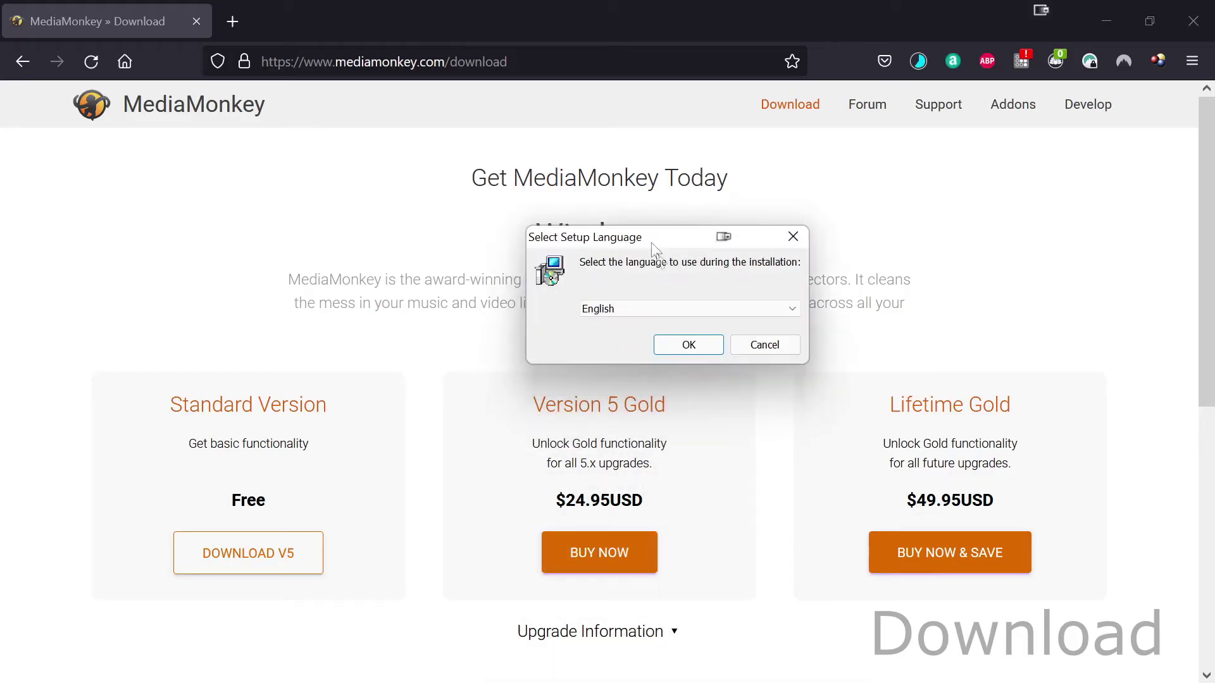
Choose English as the setup language and accept the MediaMonkey license agreement
click(690, 345)
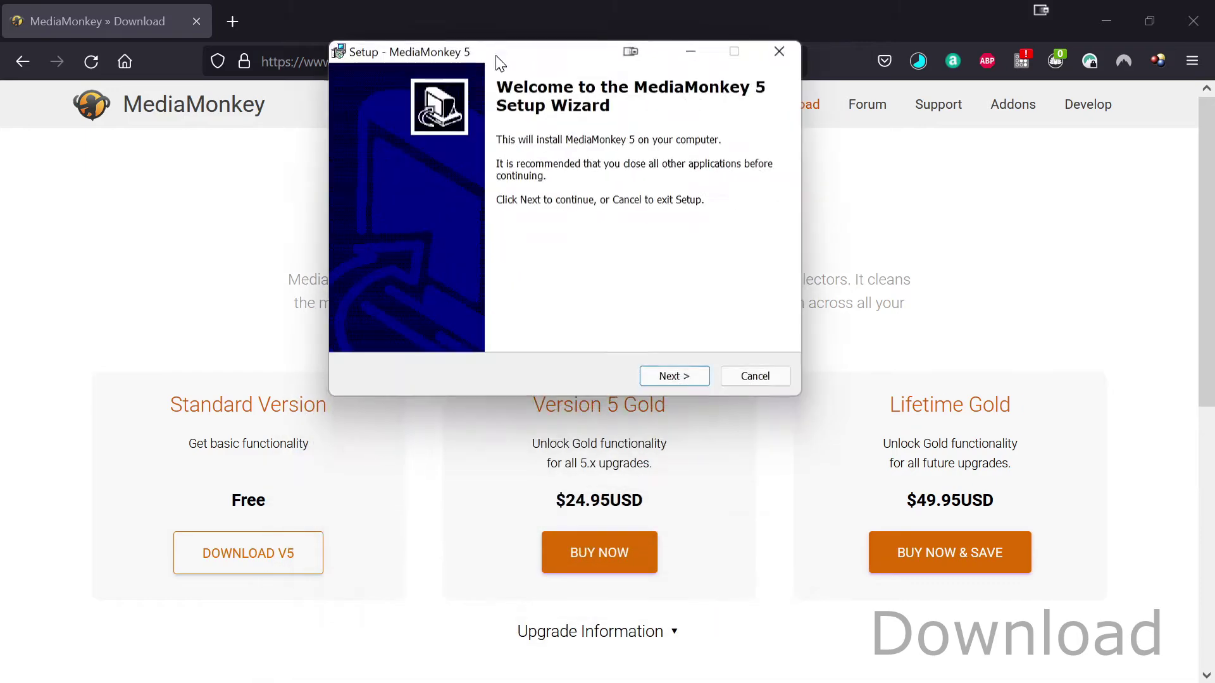
click(704, 399)
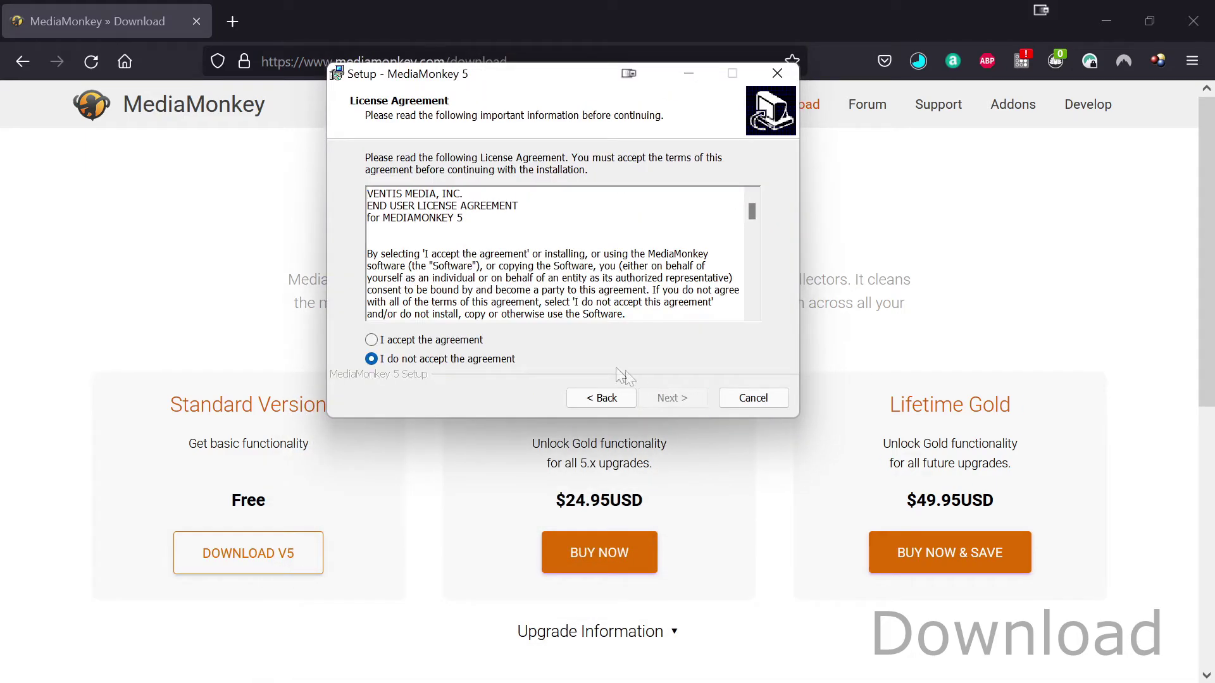
click(493, 342)
click(690, 399)
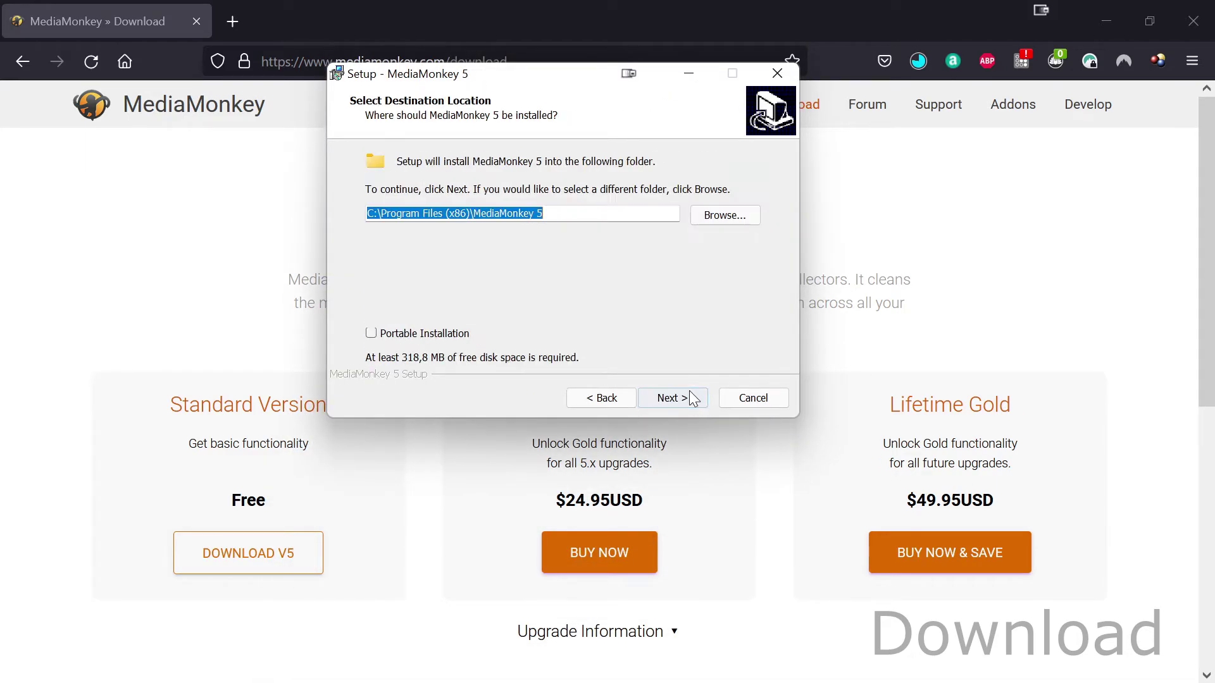
Install to the default folder with a desktop shortcut, then launch MediaMonkey at finish
click(681, 400)
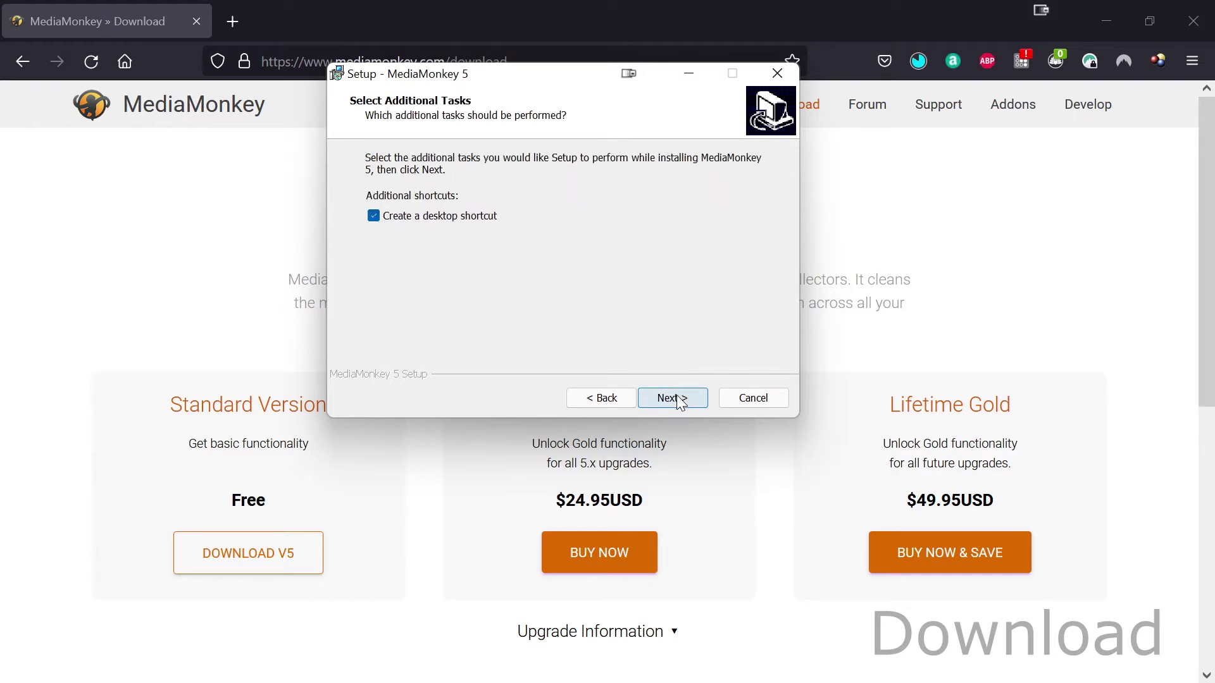
click(681, 400)
click(672, 399)
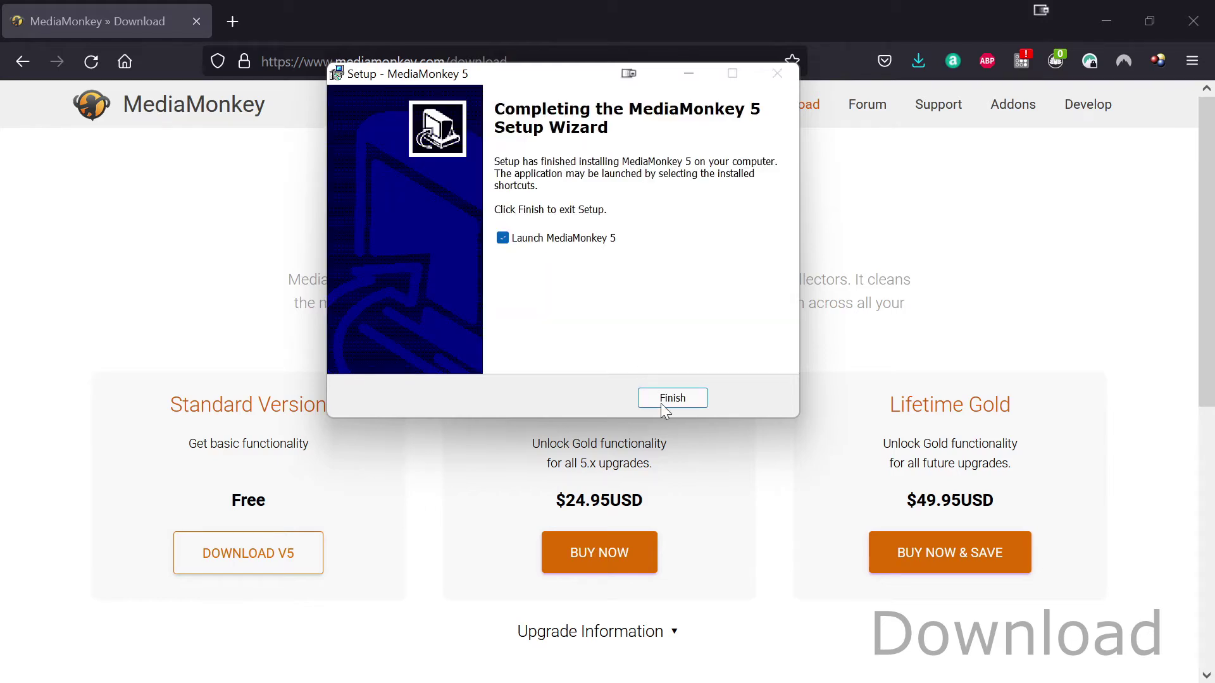
click(671, 400)
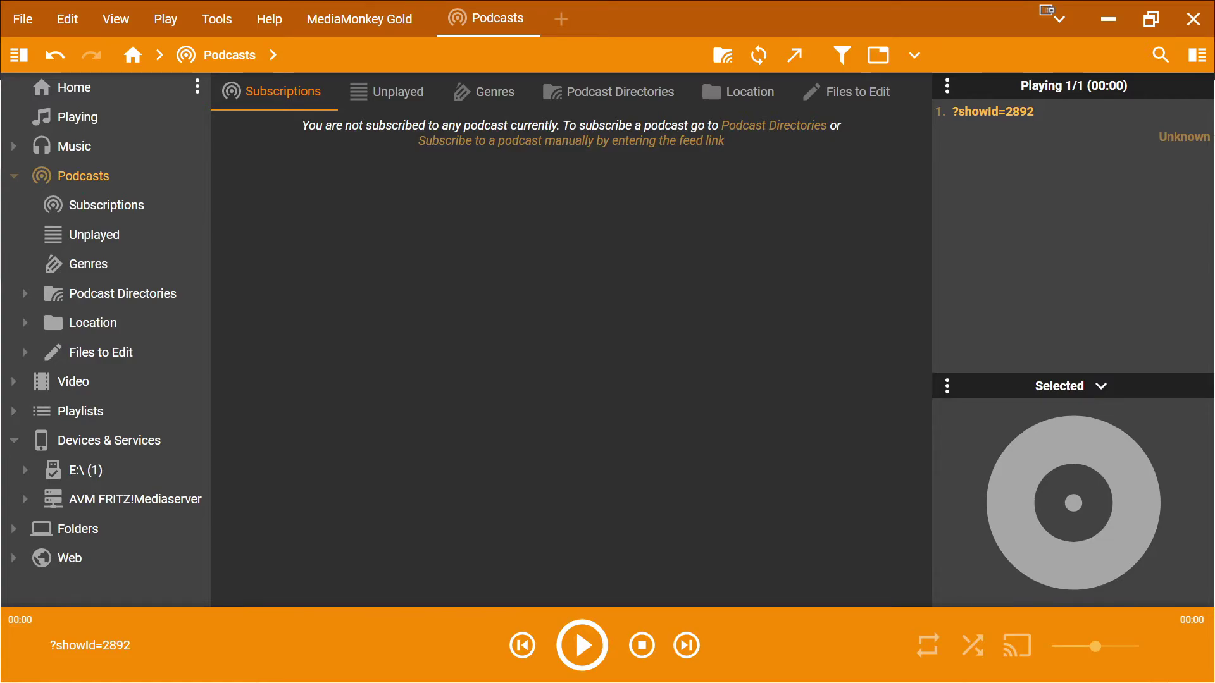
key(alt+Tab)
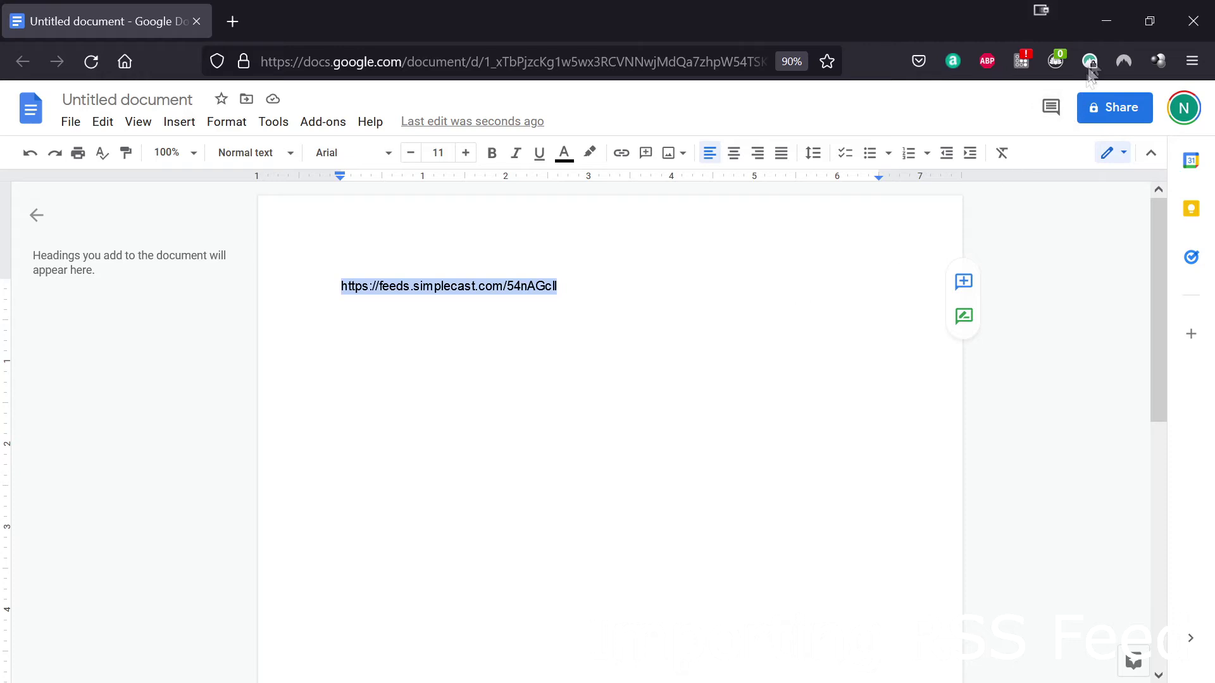
Subscribe manually to The Daily from the copied simplecast feed URL and view Subscriptions
click(1106, 21)
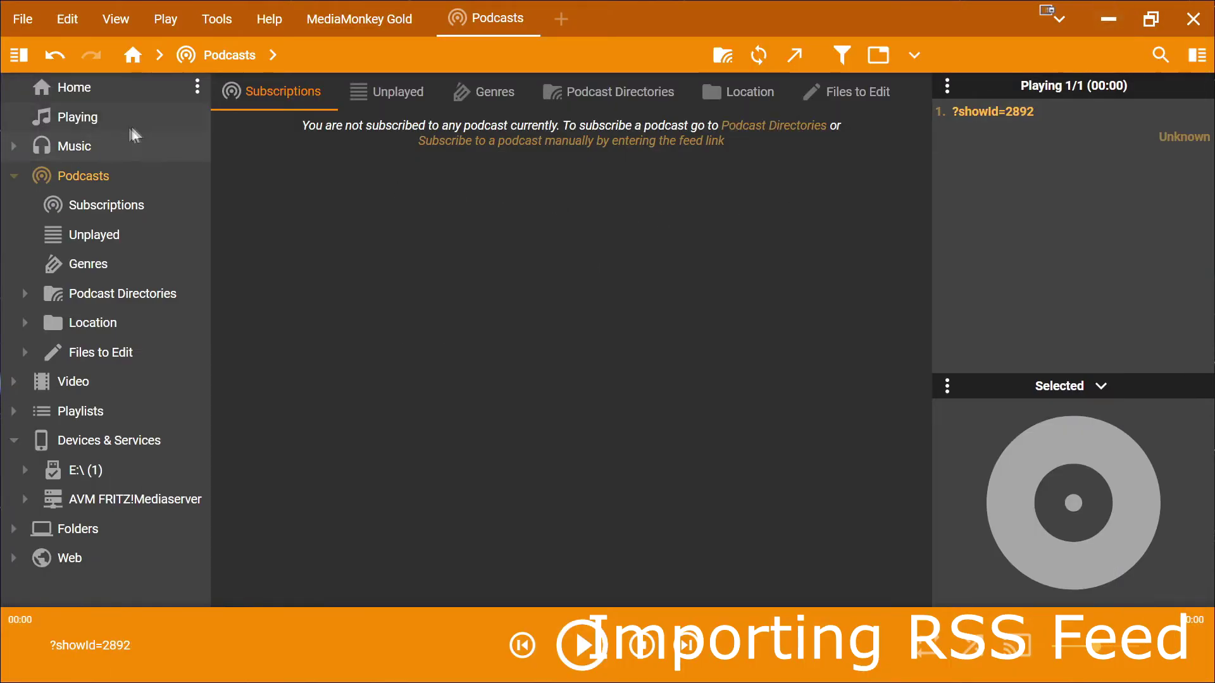
click(481, 141)
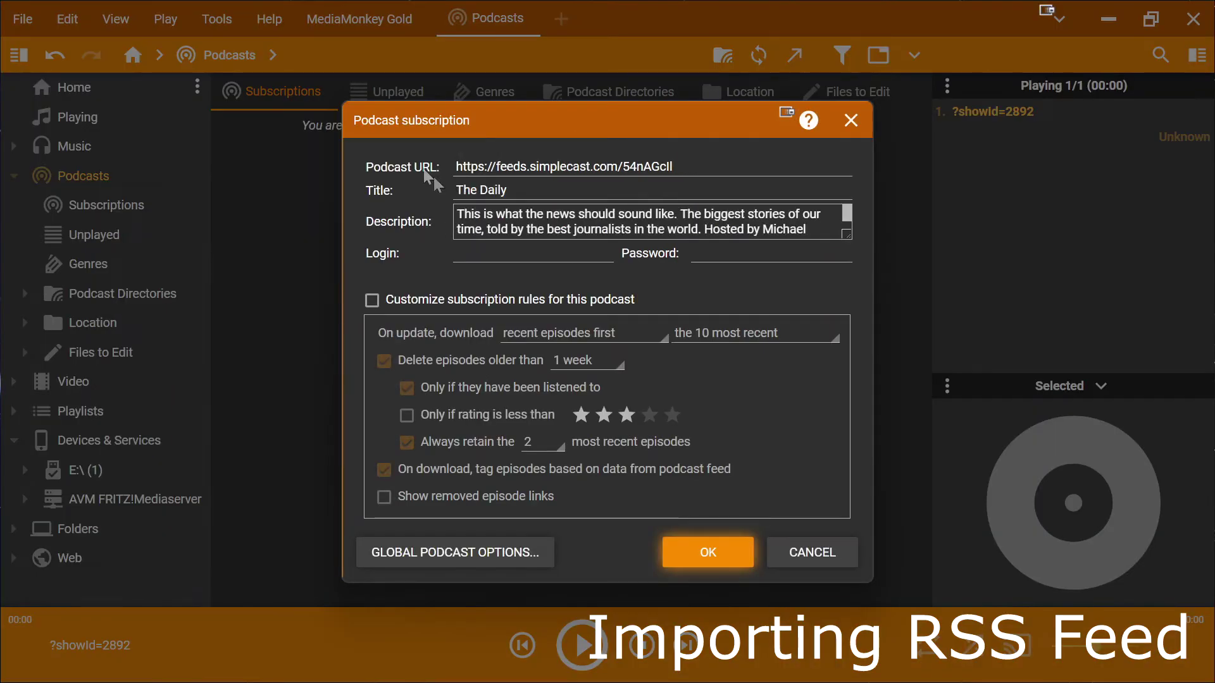
click(714, 566)
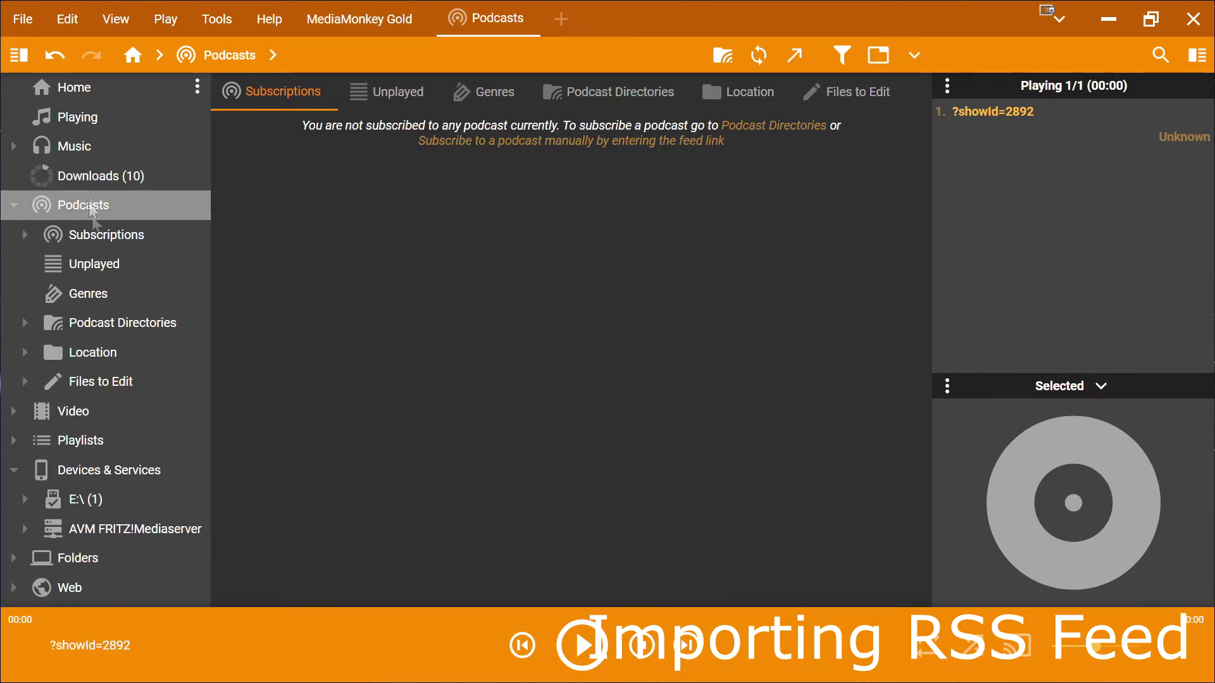
click(100, 232)
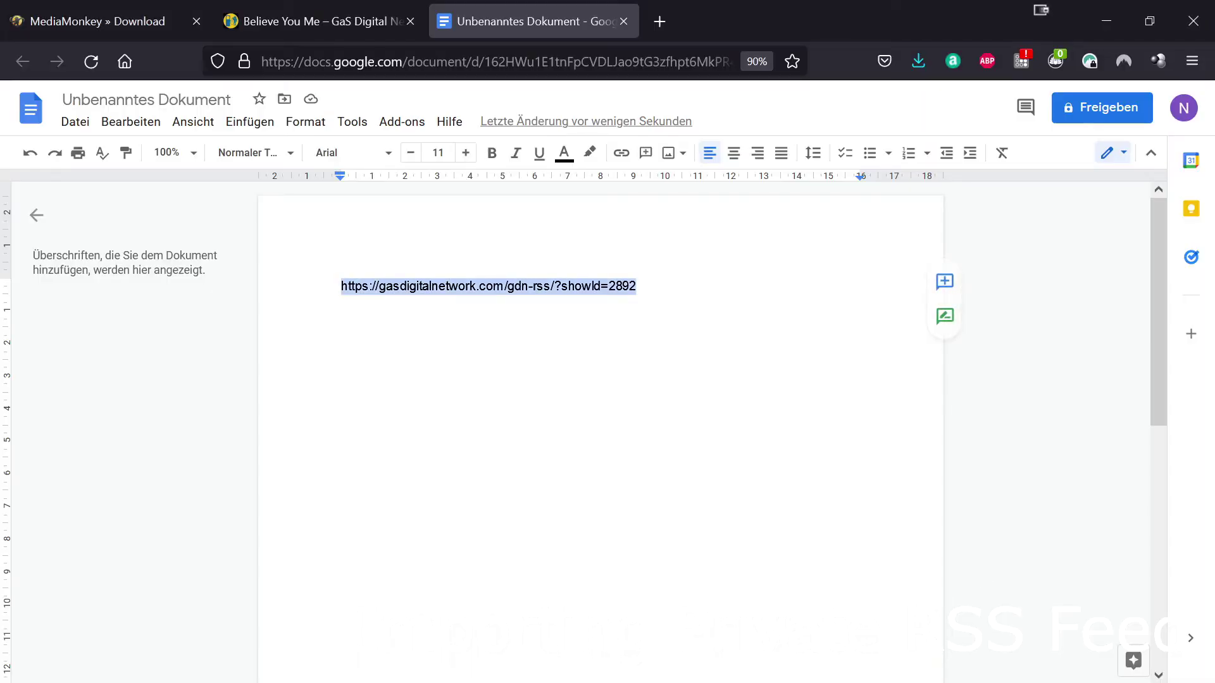
Copy the gasdigitalnetwork.com private feed URL from the Google Doc
right_click(475, 285)
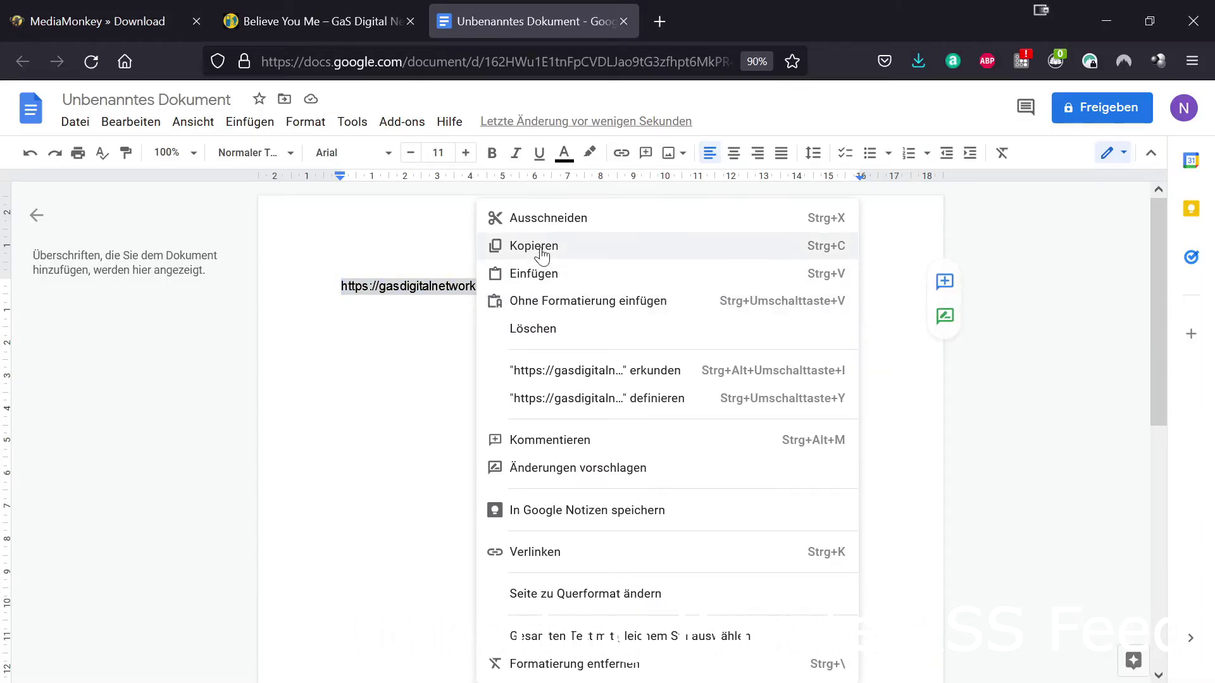
click(524, 245)
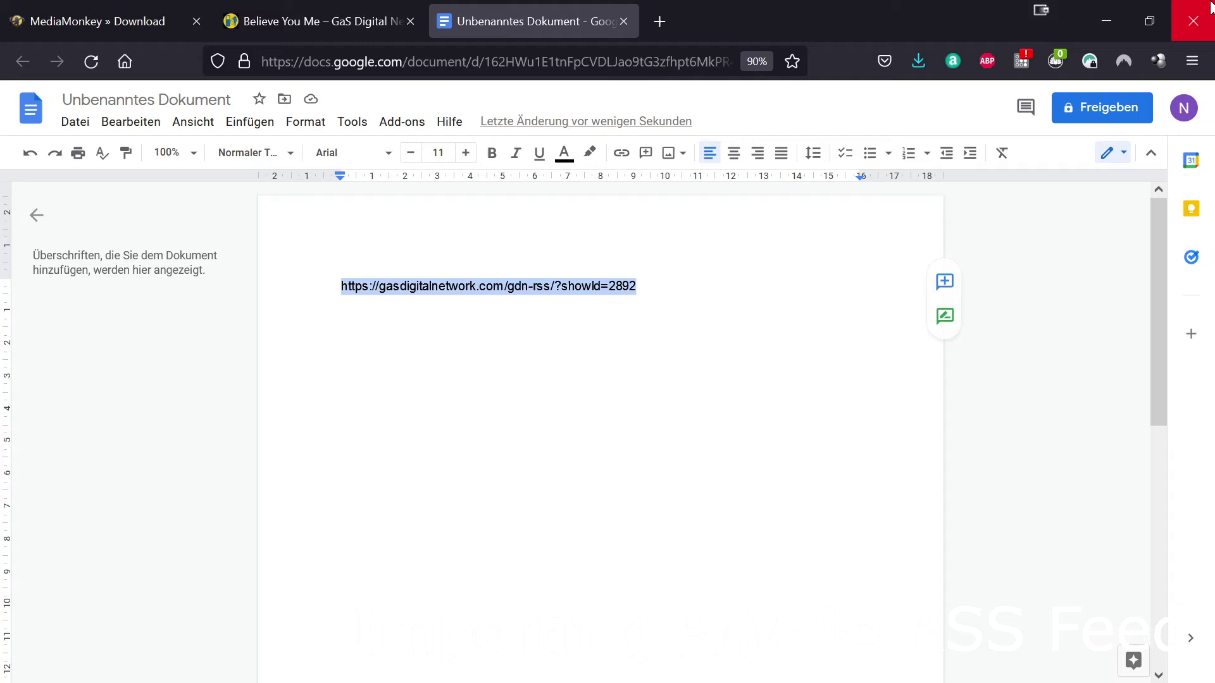
click(1105, 21)
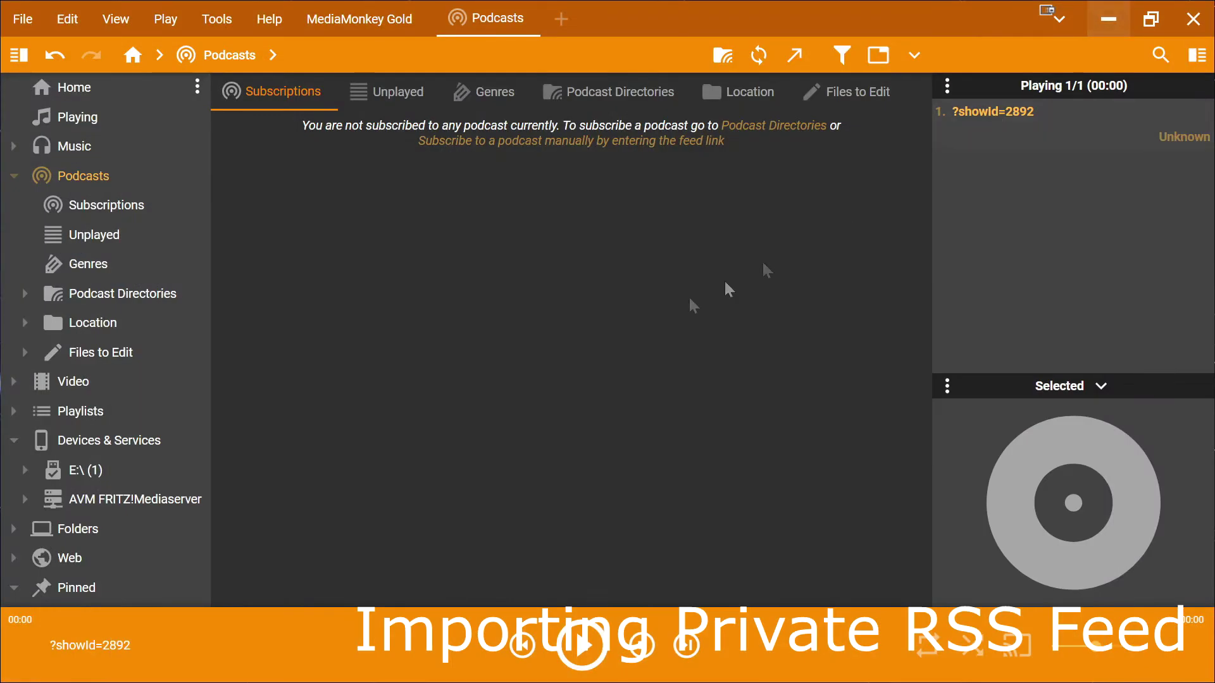
Subscribe manually to the private feed, entering its login and pasting the account password
click(631, 142)
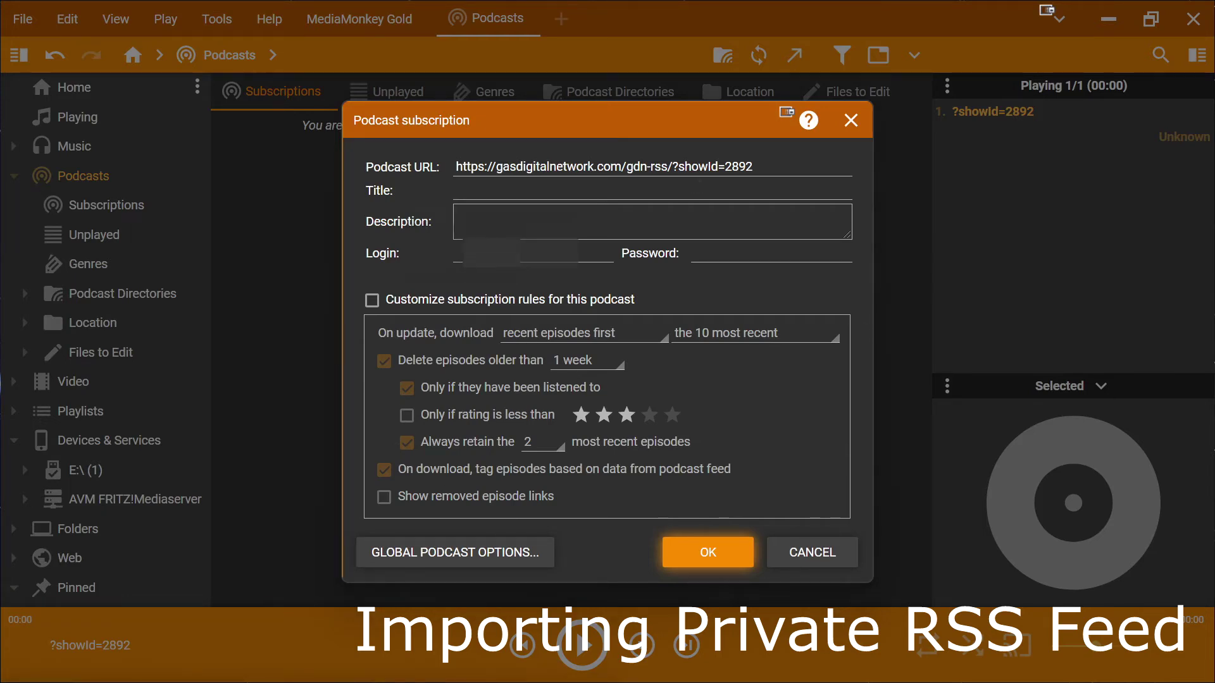
text(A)
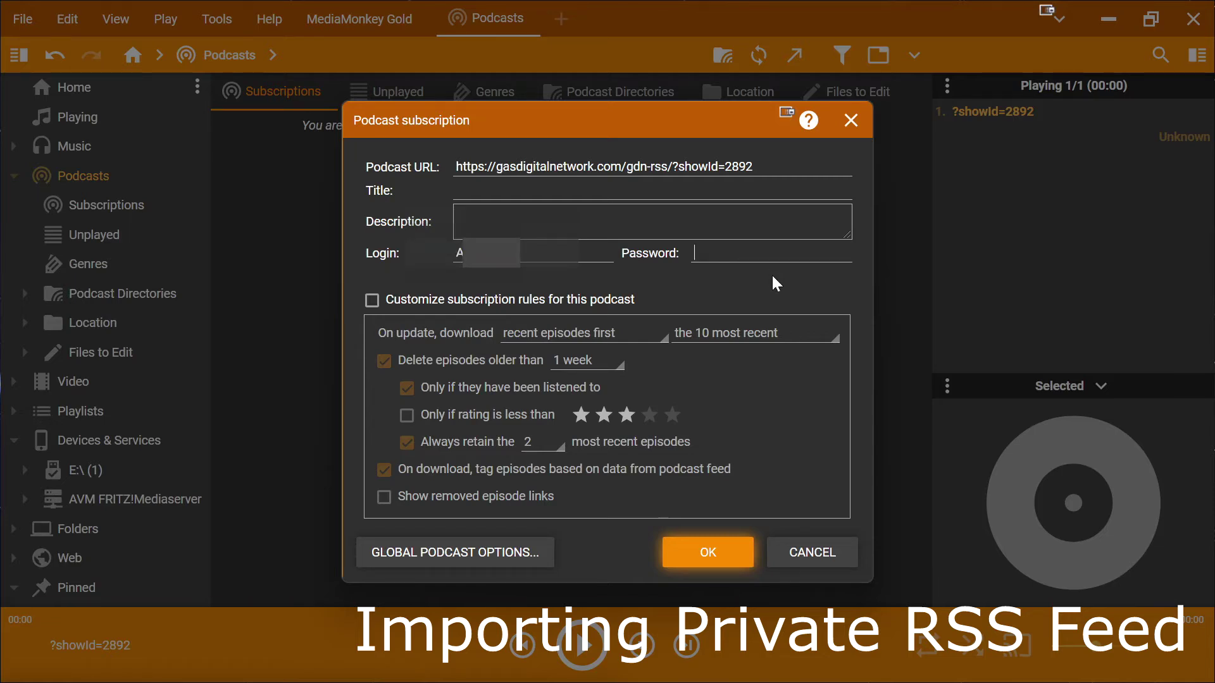
key(ctrl+v)
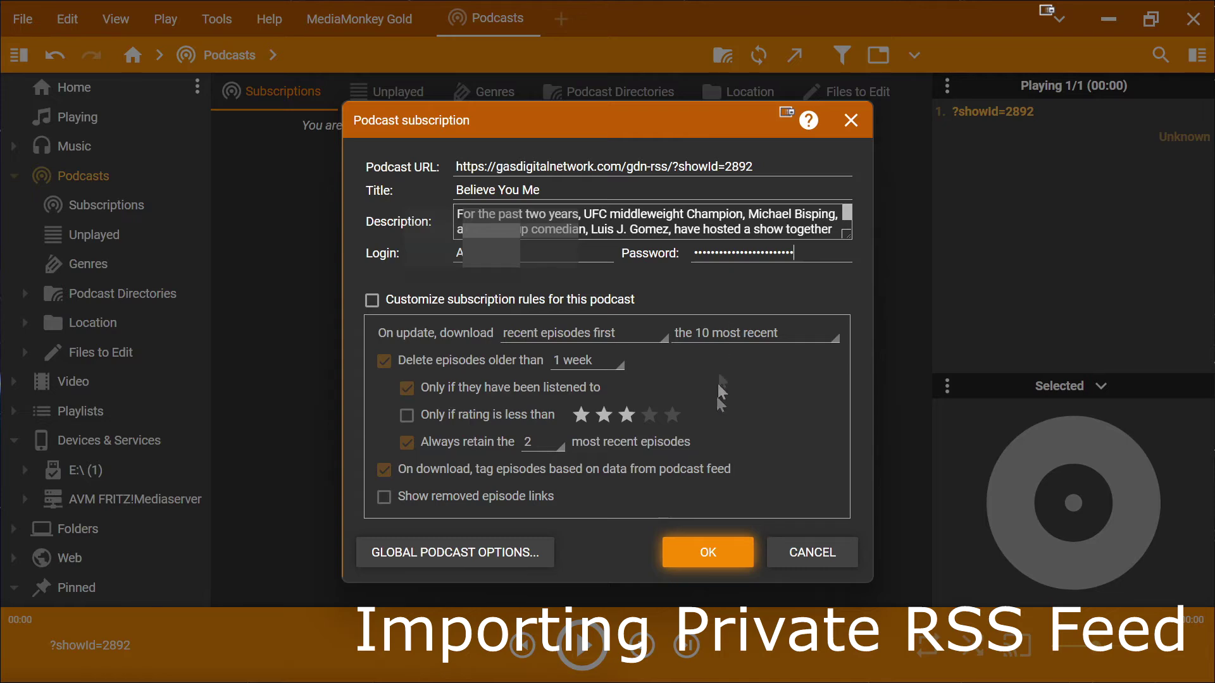
click(711, 563)
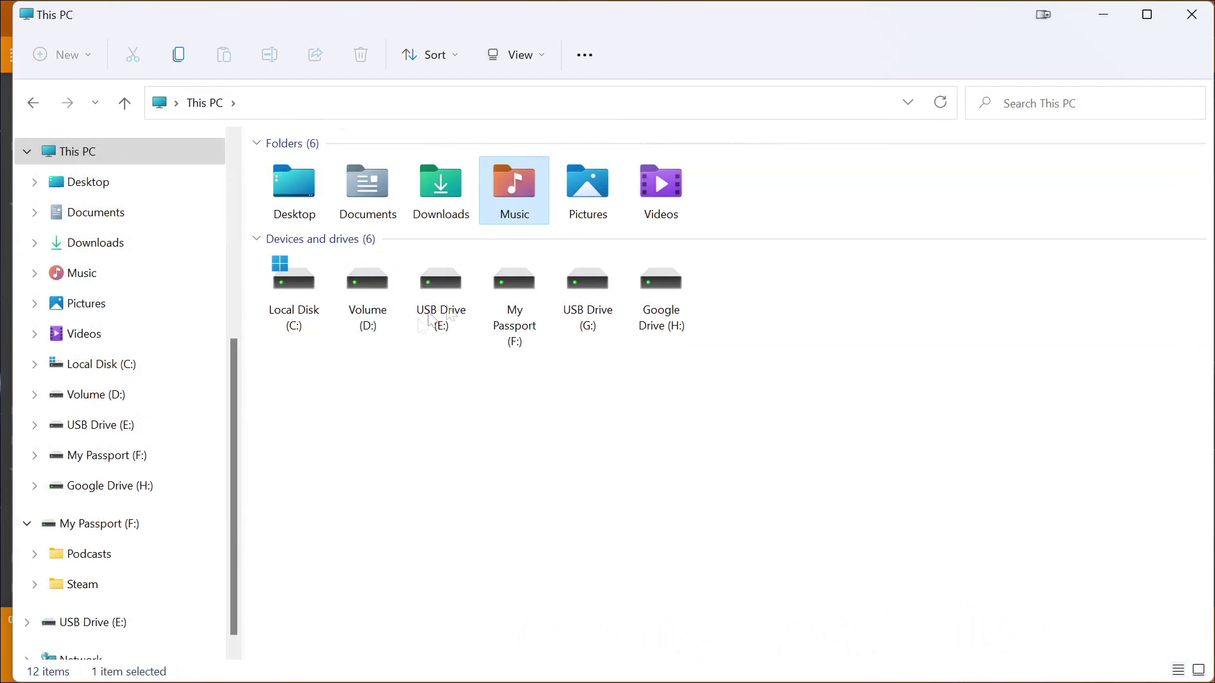
Browse to Music > Podcasts > Believe You Me to see the downloaded episode files
double_click(522, 188)
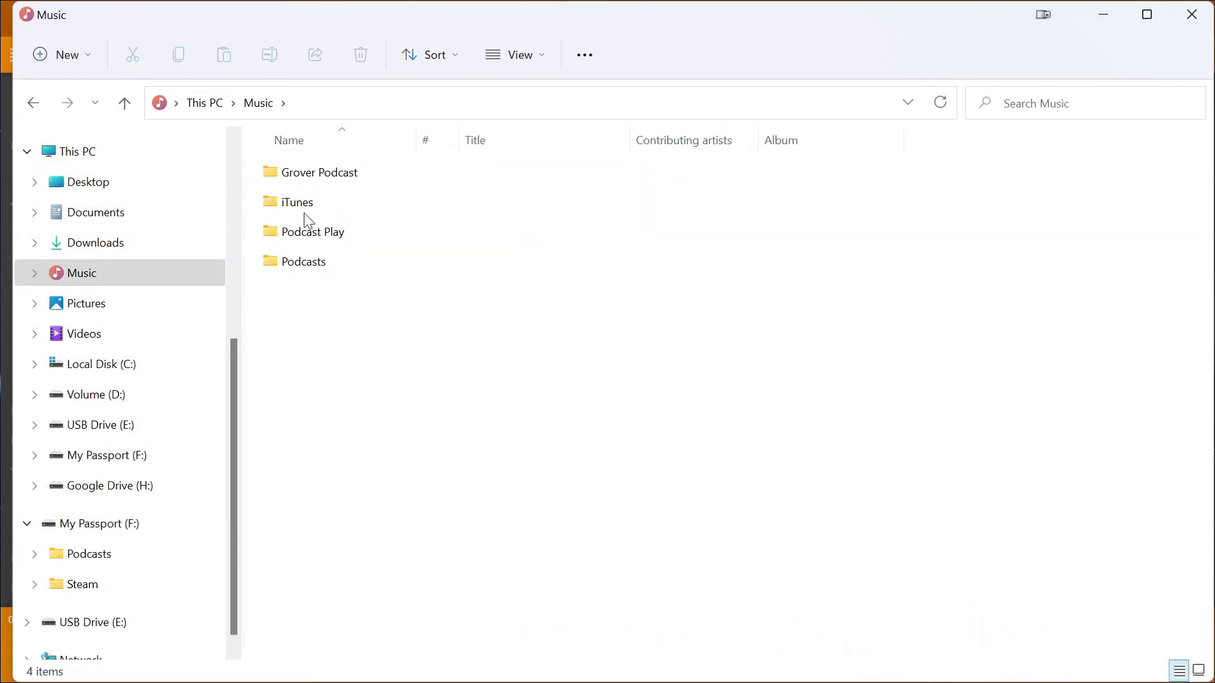
click(342, 262)
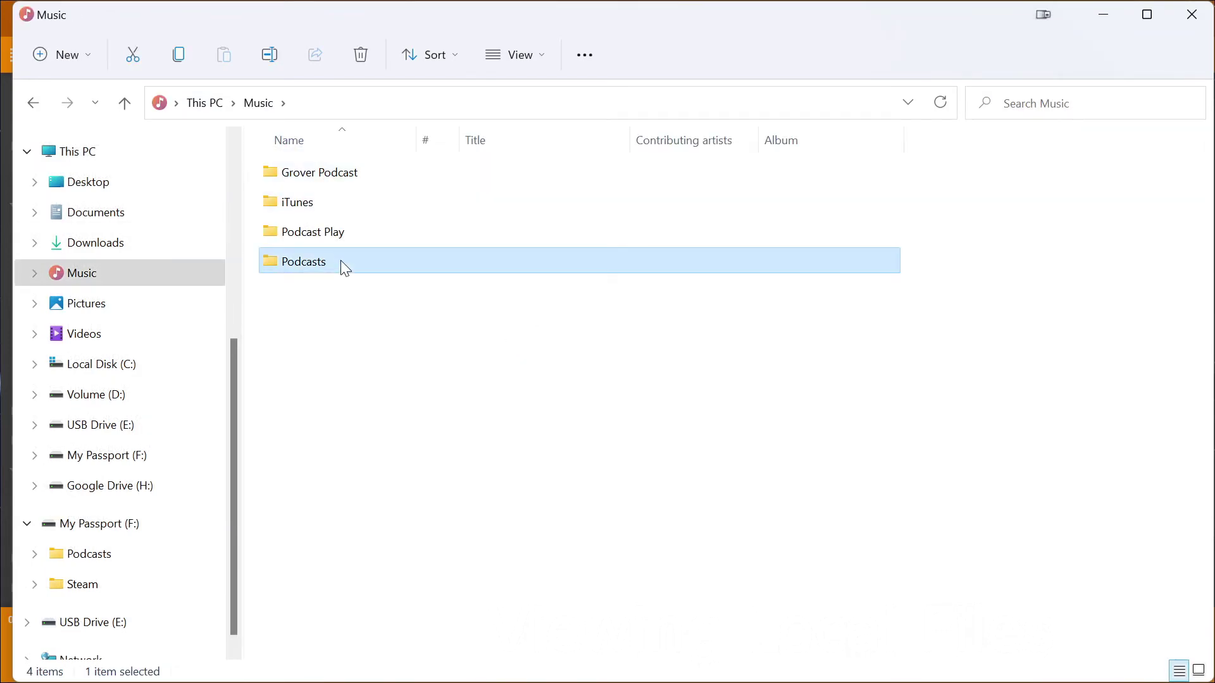
double_click(342, 262)
double_click(339, 176)
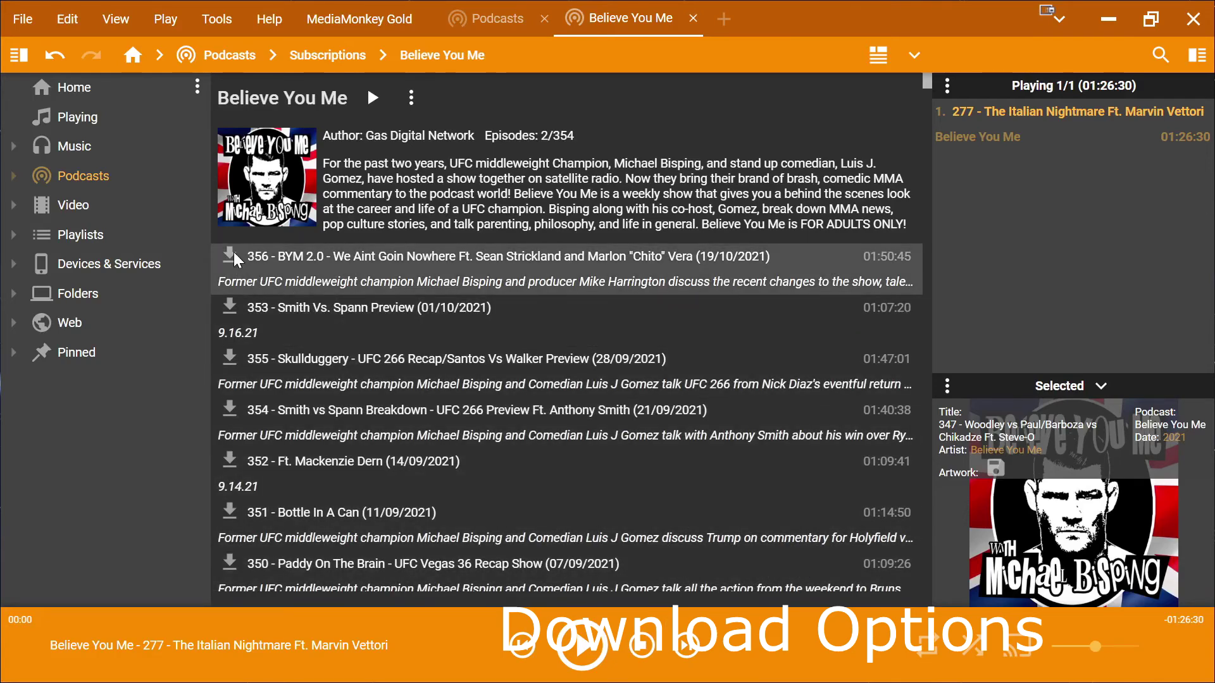
Start and then cancel downloads of individual episodes 352 through 356
click(234, 252)
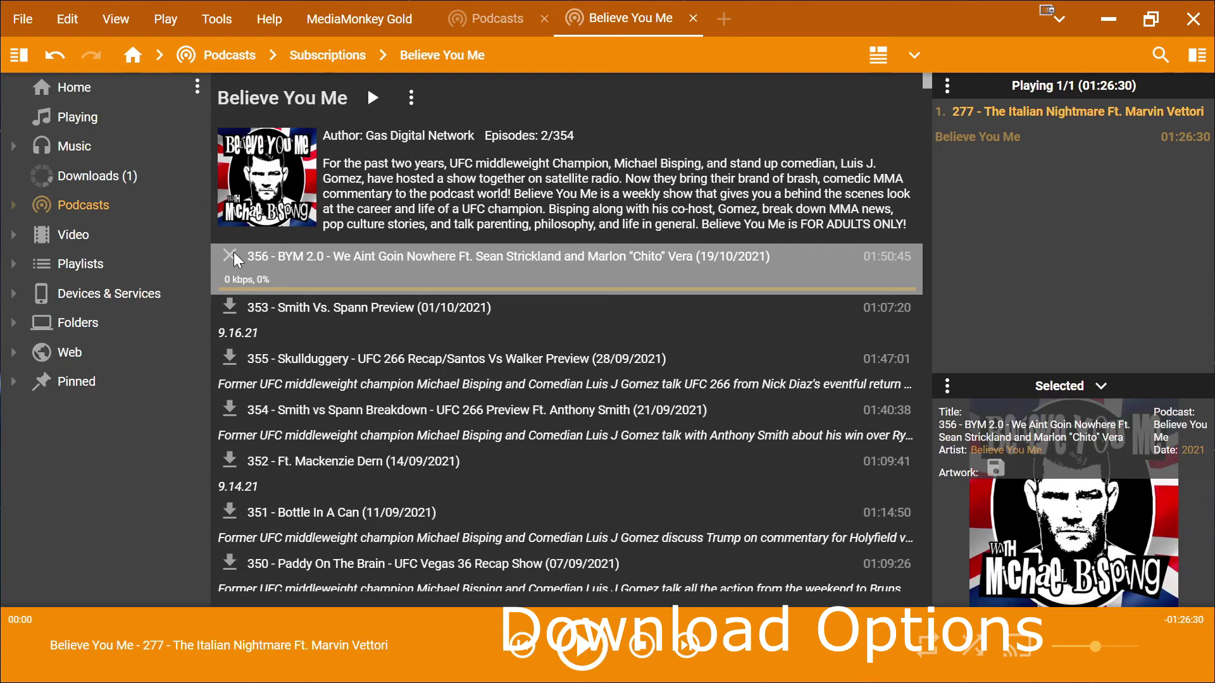
click(230, 255)
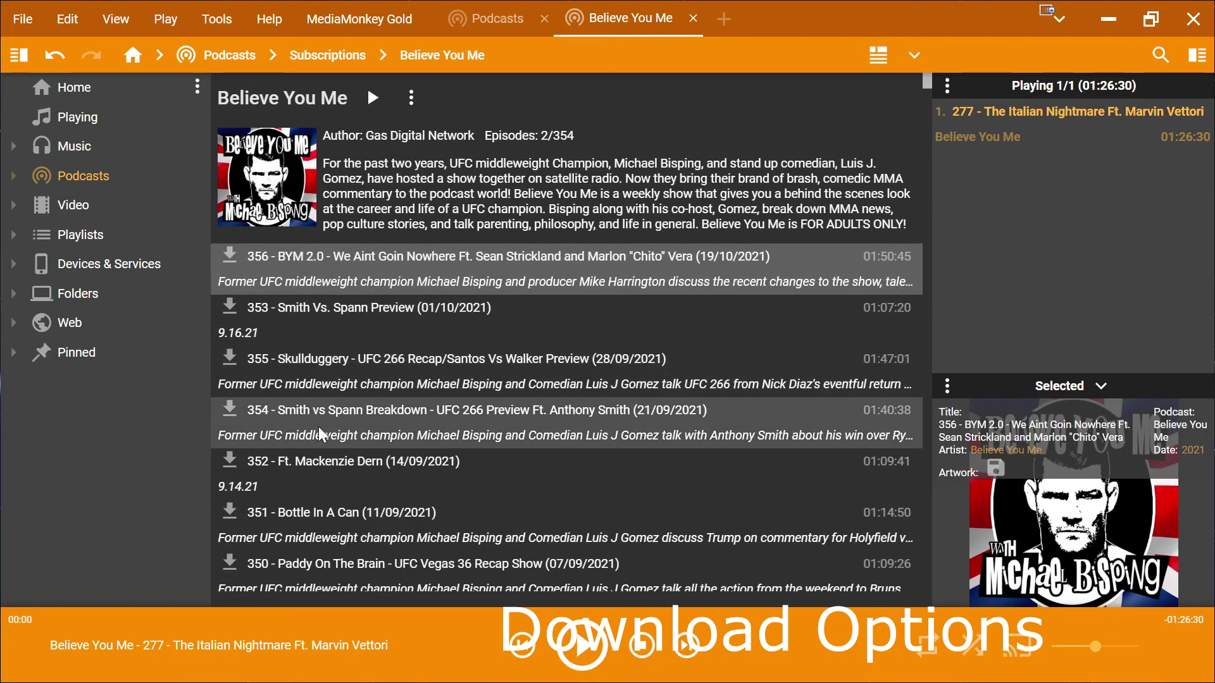
shift+click(318, 426)
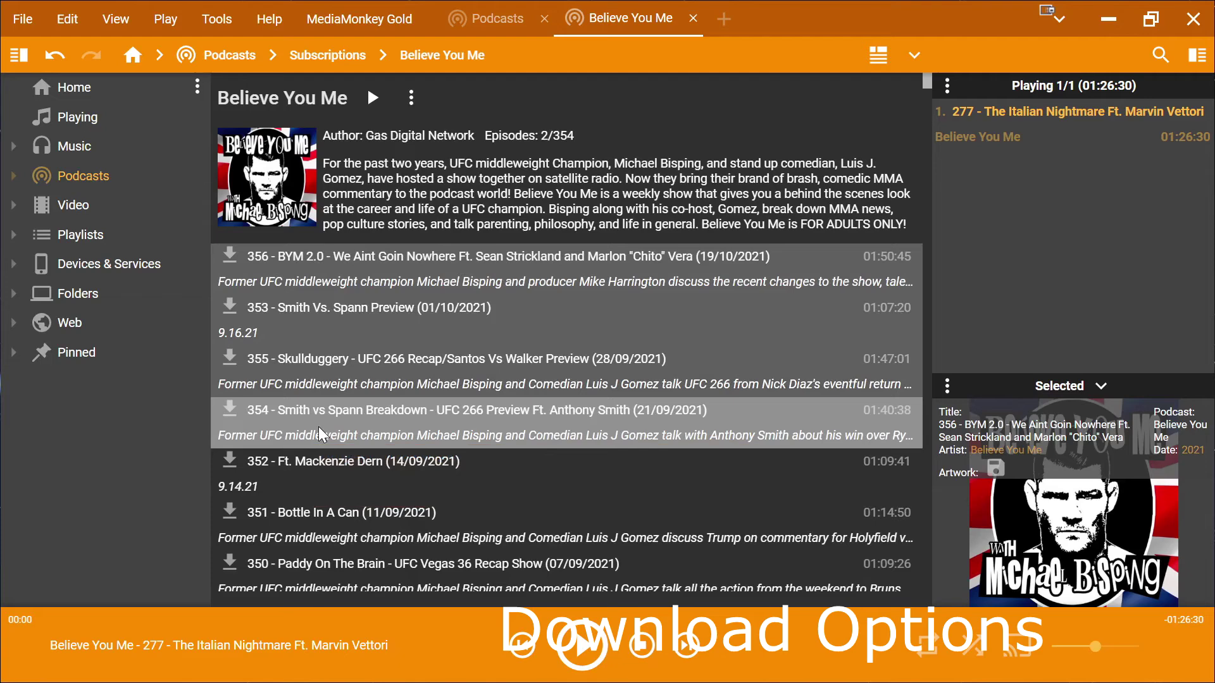
right_click(317, 427)
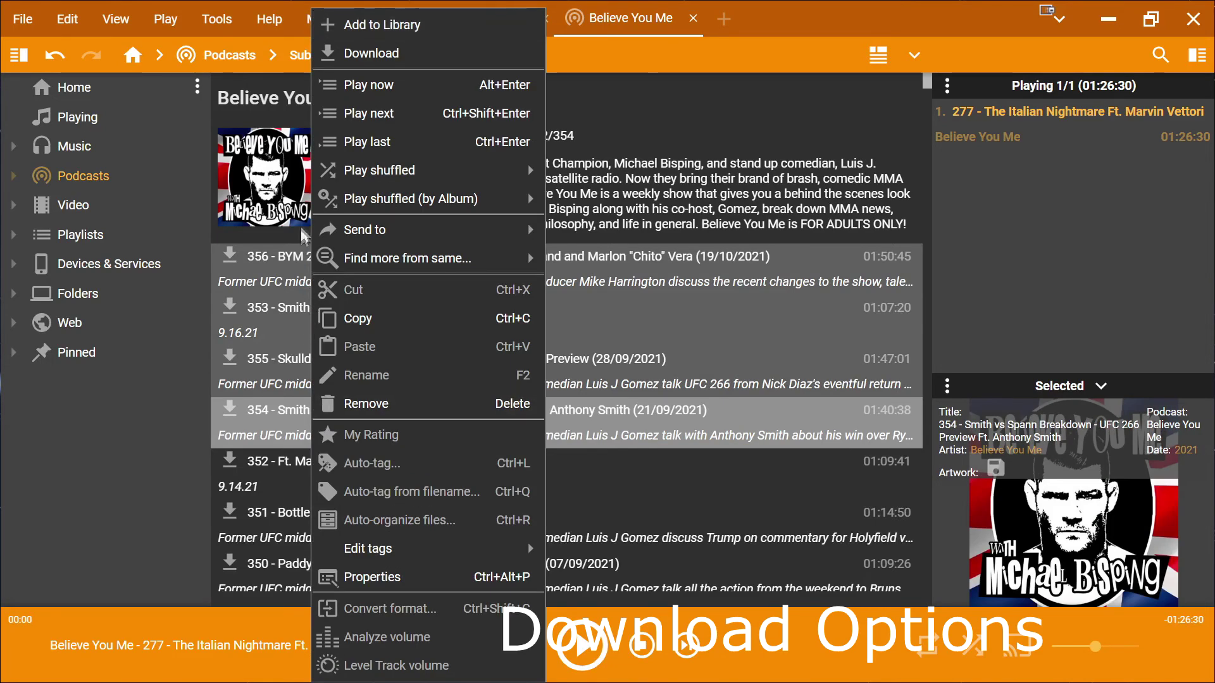
click(388, 57)
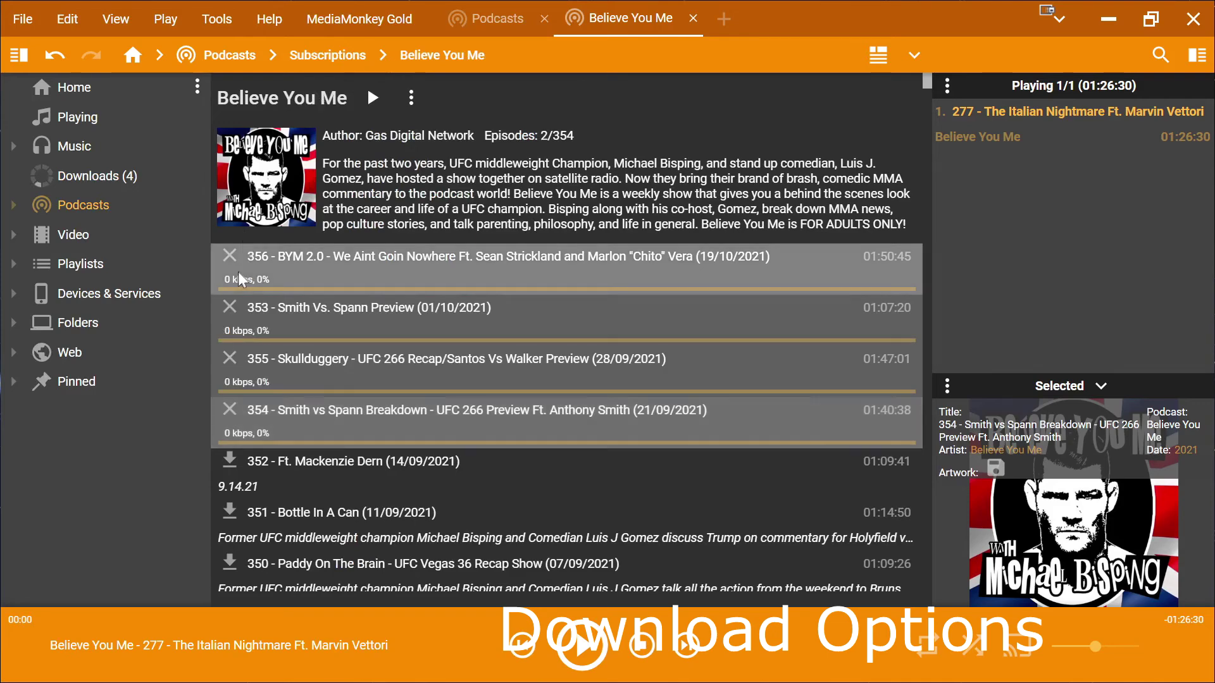
click(229, 254)
click(229, 305)
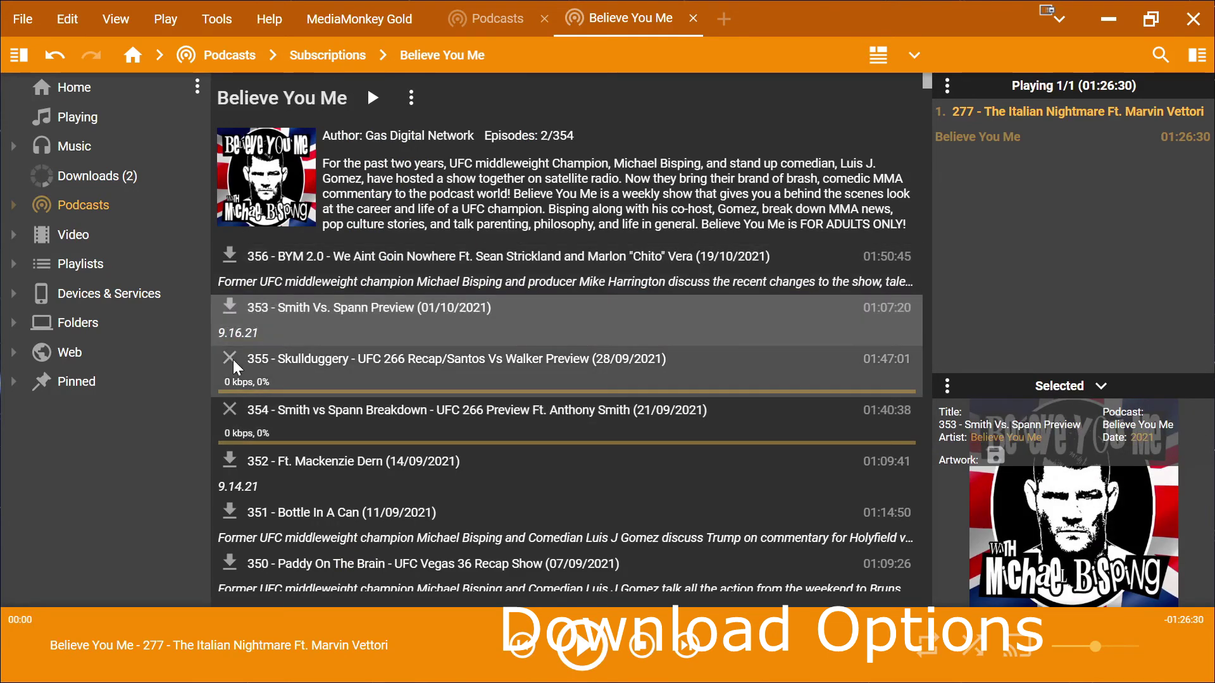
click(233, 359)
click(229, 409)
click(229, 462)
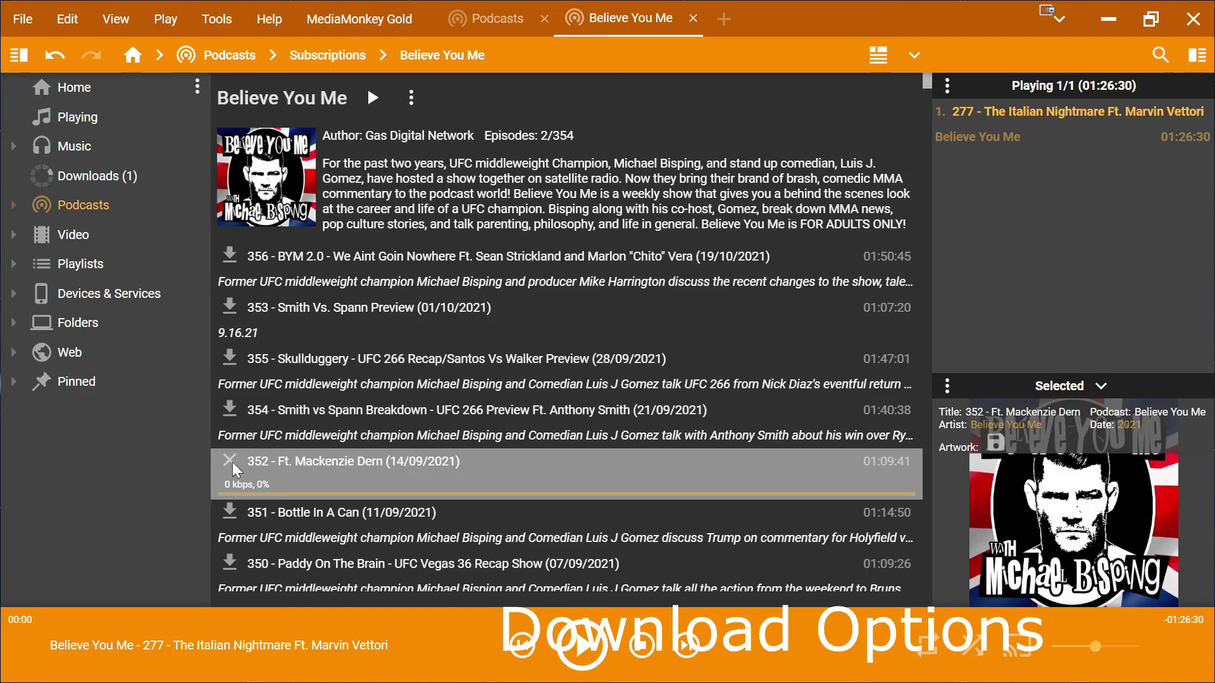
click(231, 460)
Select all Believe You Me episodes and queue them all for download
key(ctrl+a)
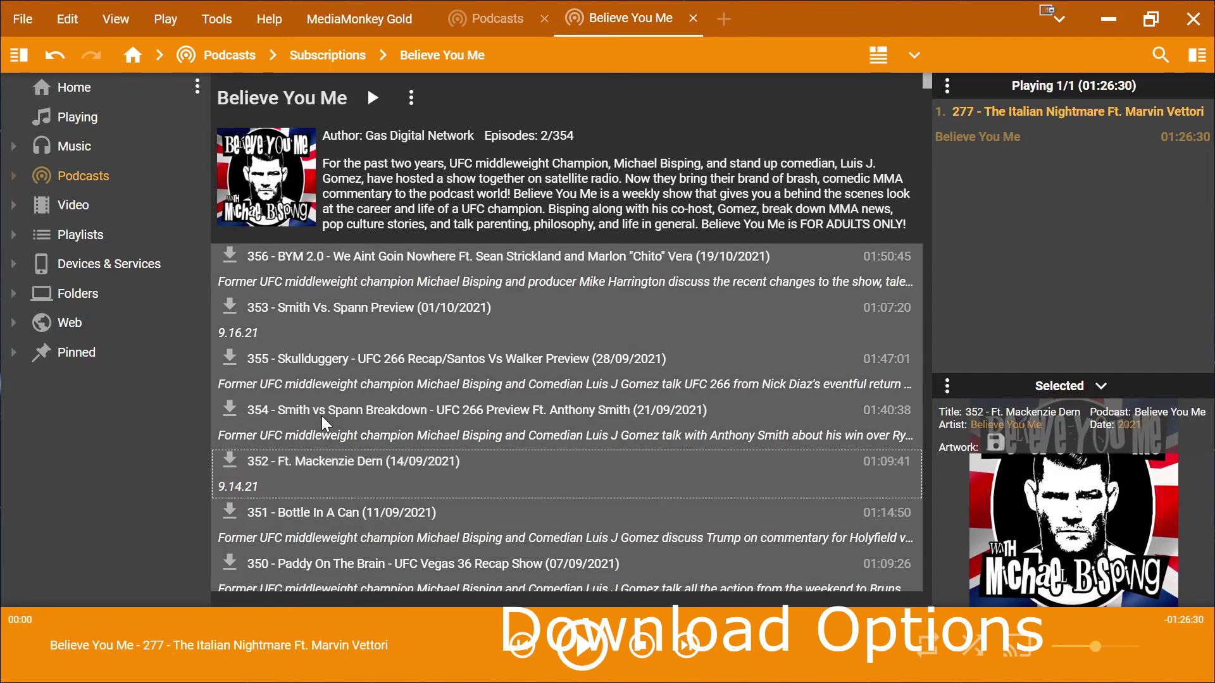
click(322, 416)
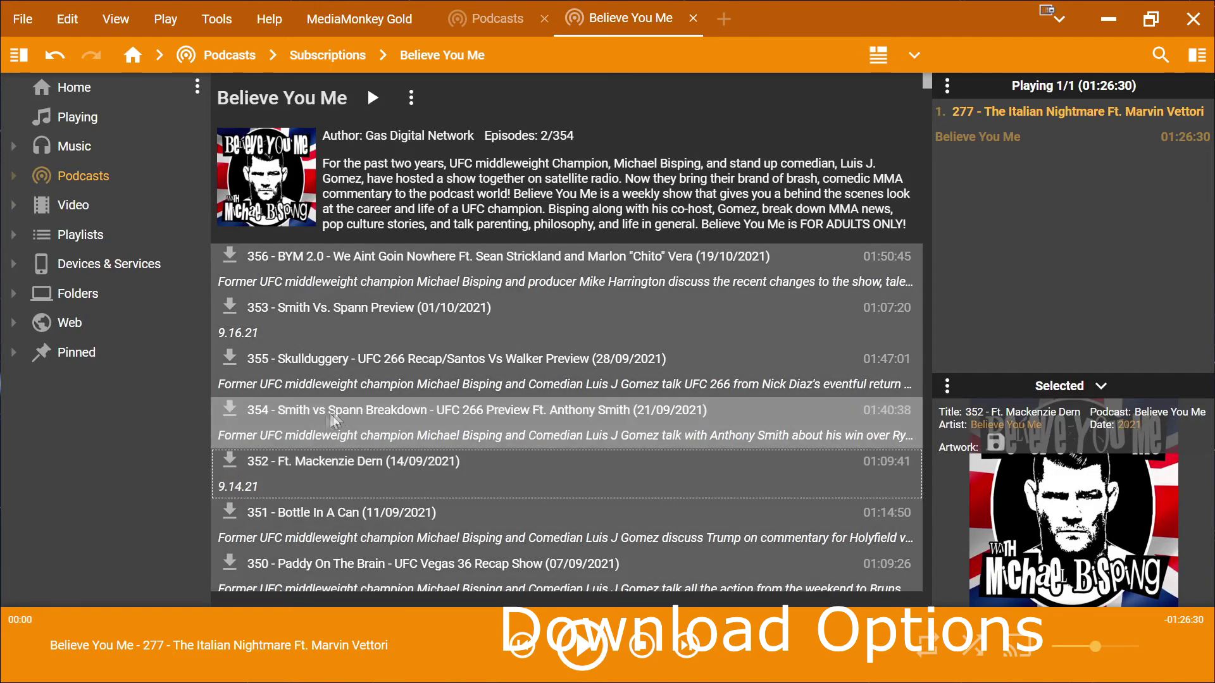
right_click(394, 405)
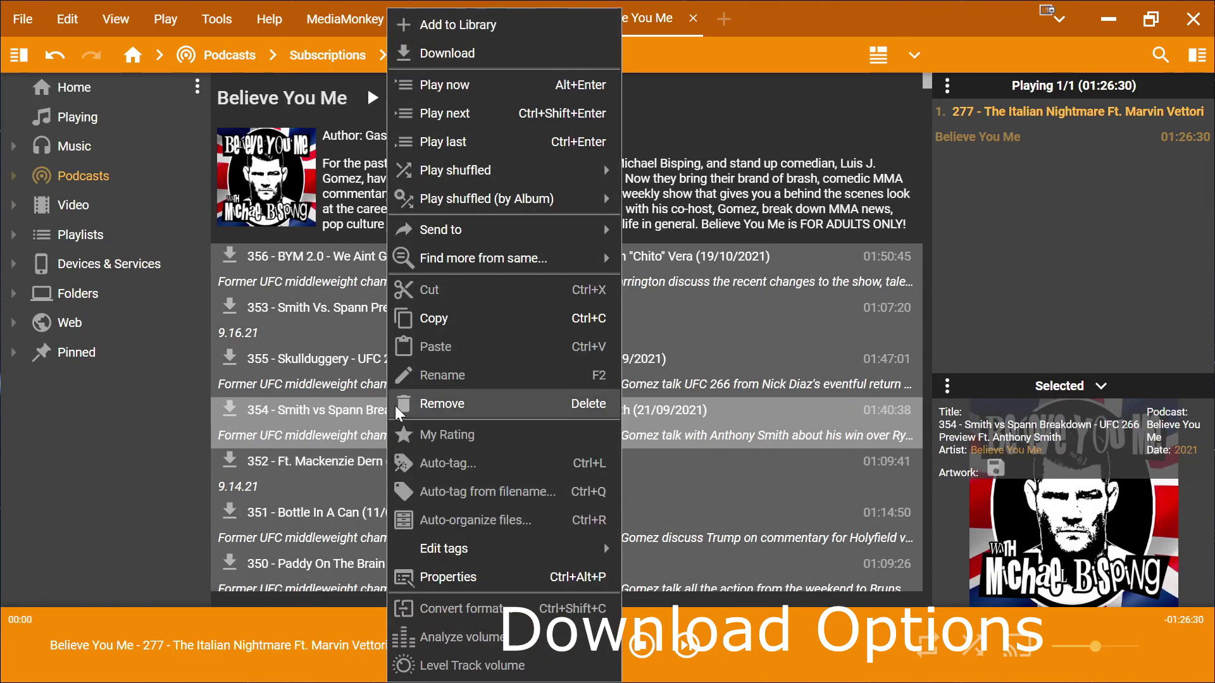
click(459, 56)
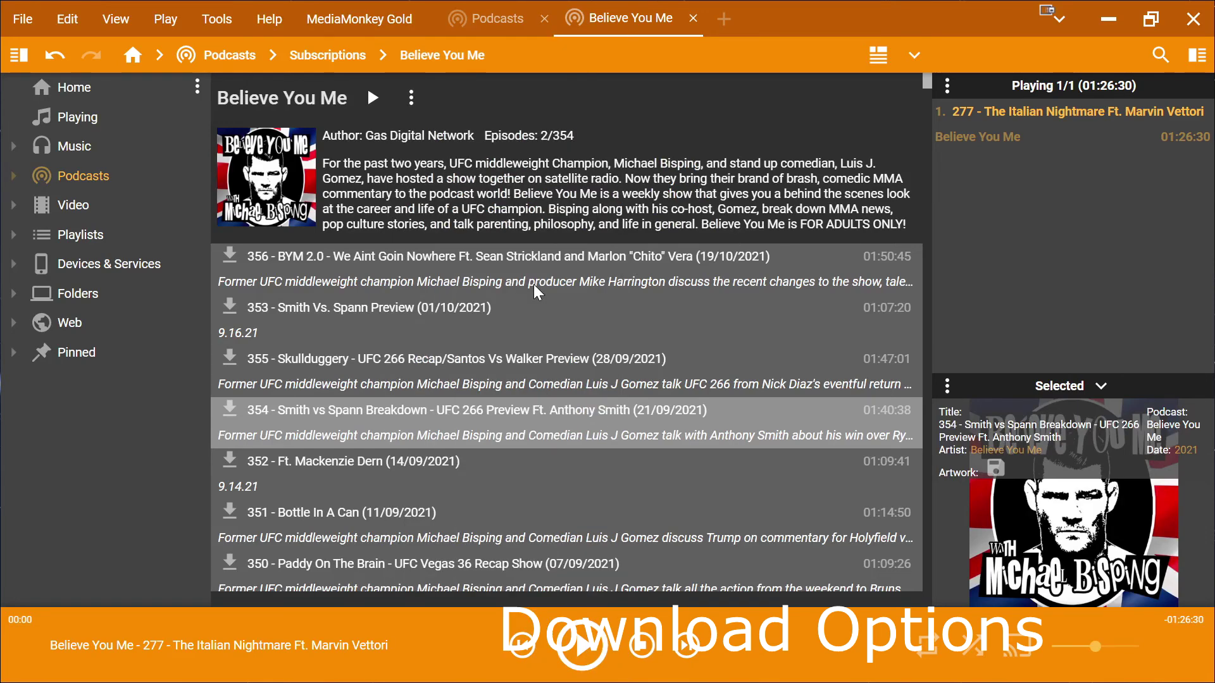
scroll(555, 362, down, 10)
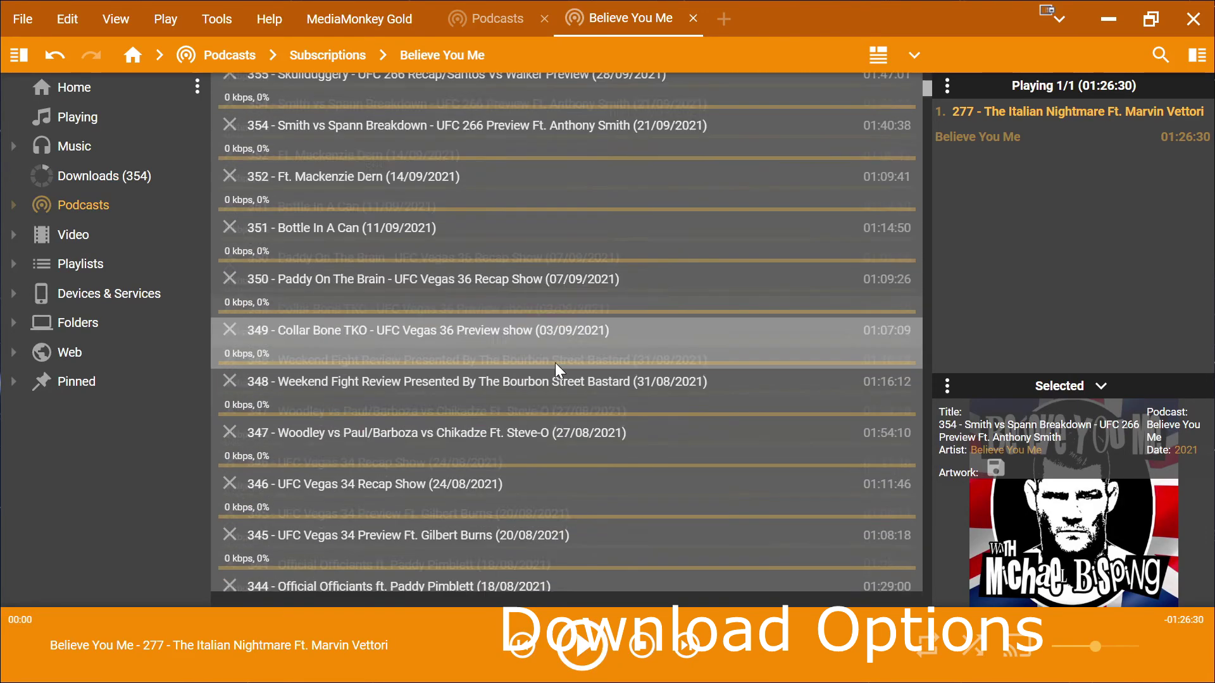